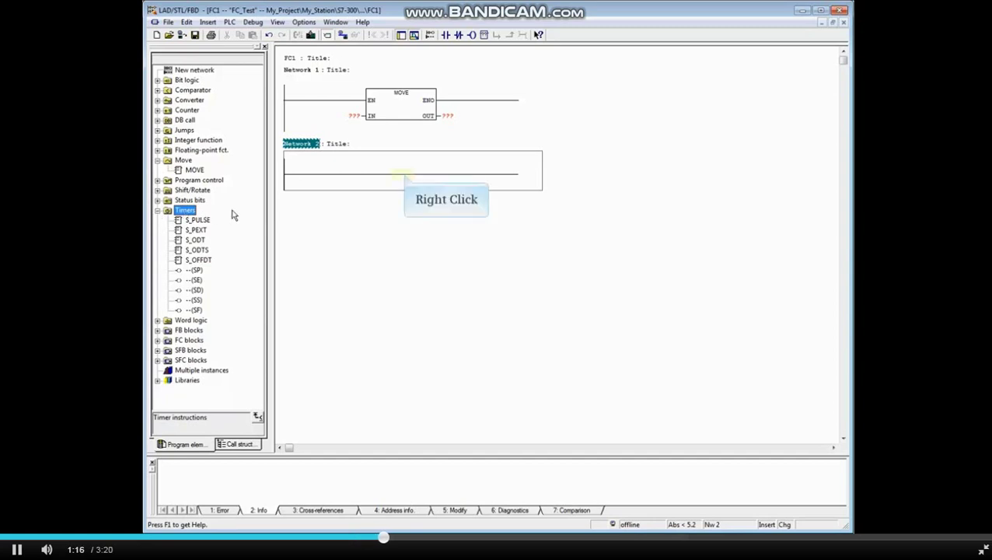
Insert an empty box on the Network 2 rung and make it an S_PULSE timer via 's_p'.
{"action": "right_click", "coordinate": [404, 174]}
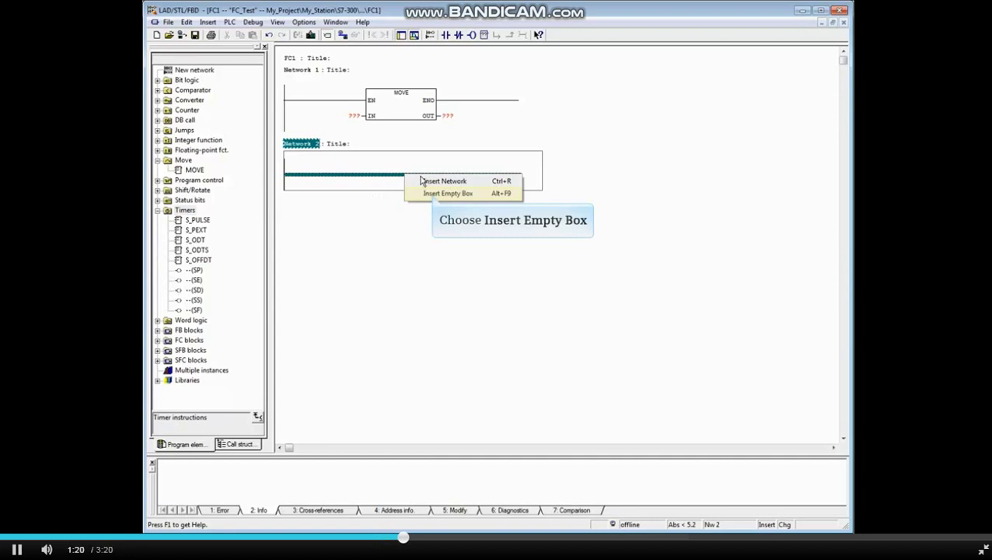
{"action": "left_click", "coordinate": [434, 194]}
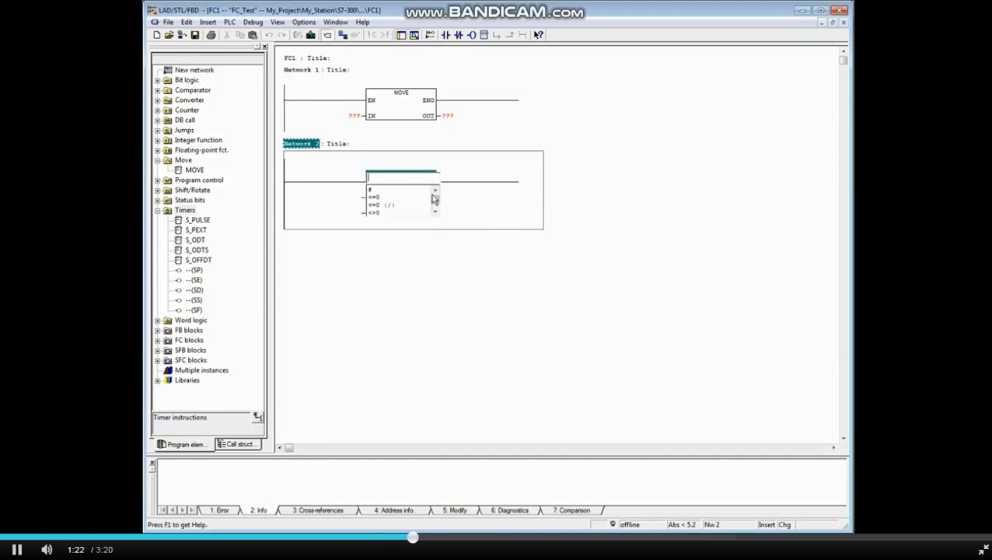
{"action": "type", "text": "s_p"}
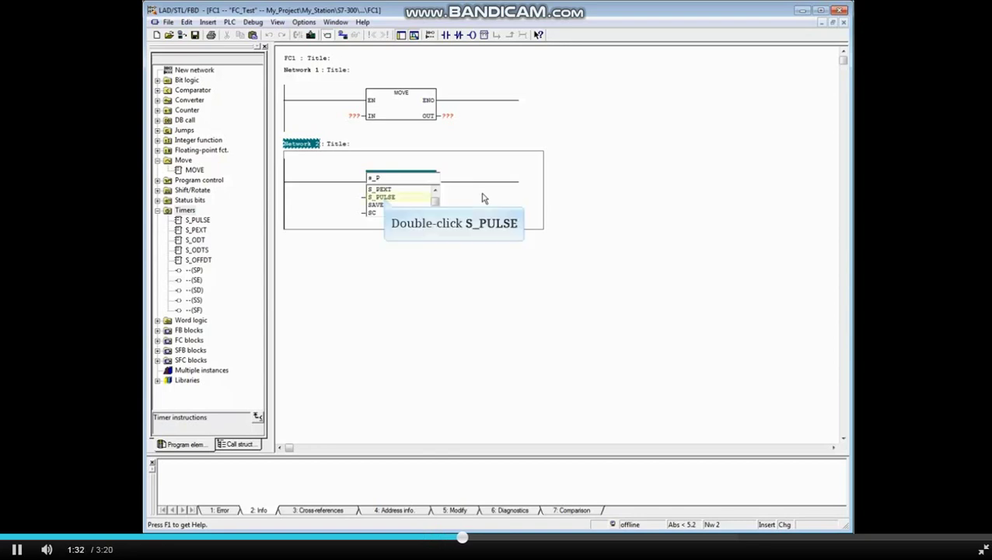
{"action": "double_click", "coordinate": [383, 197]}
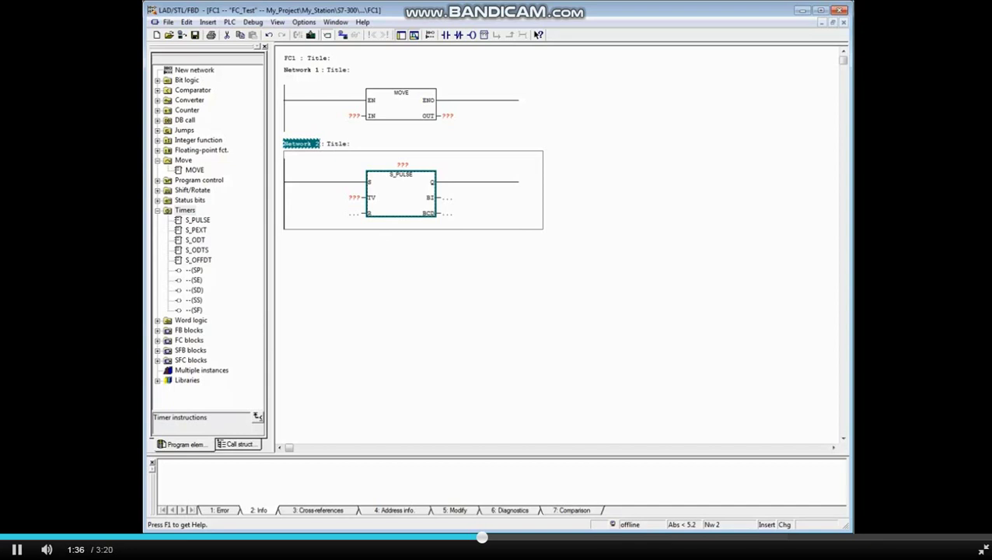